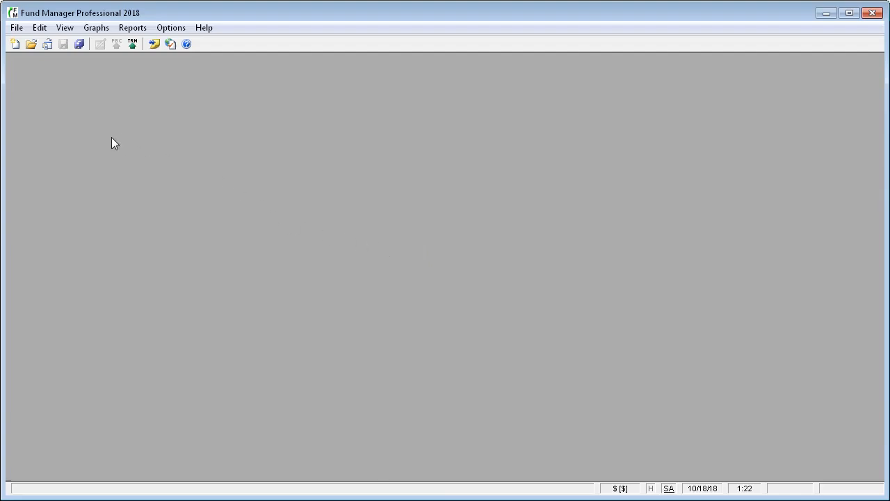
Launch the New Portfolio Wizard and enter 'My Brokerage Acct' as the portfolio name
left_click(17, 27)
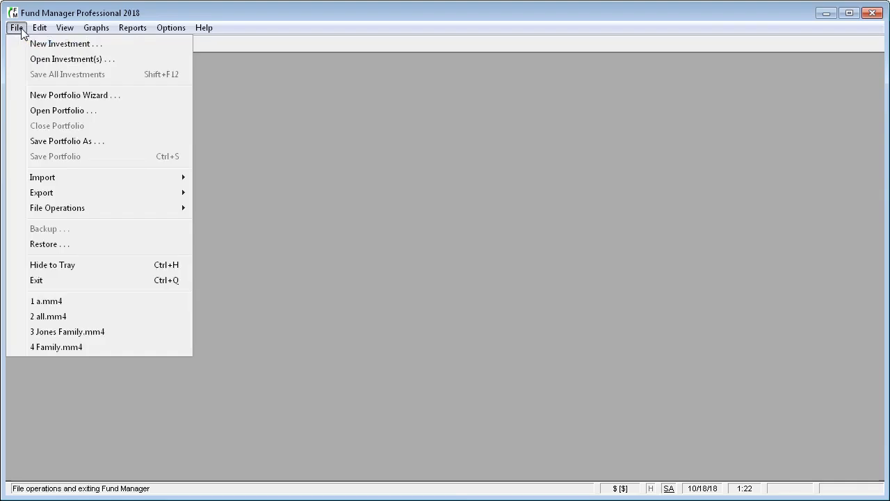
left_click(31, 100)
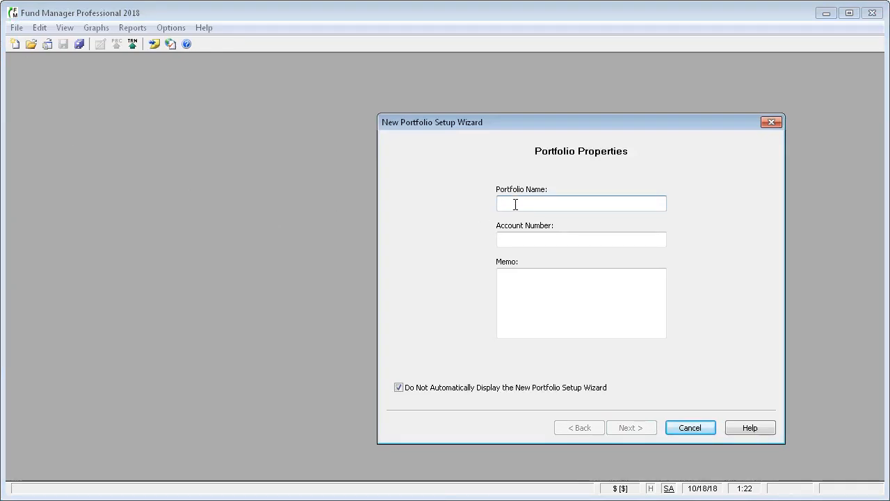
type("My Bro")
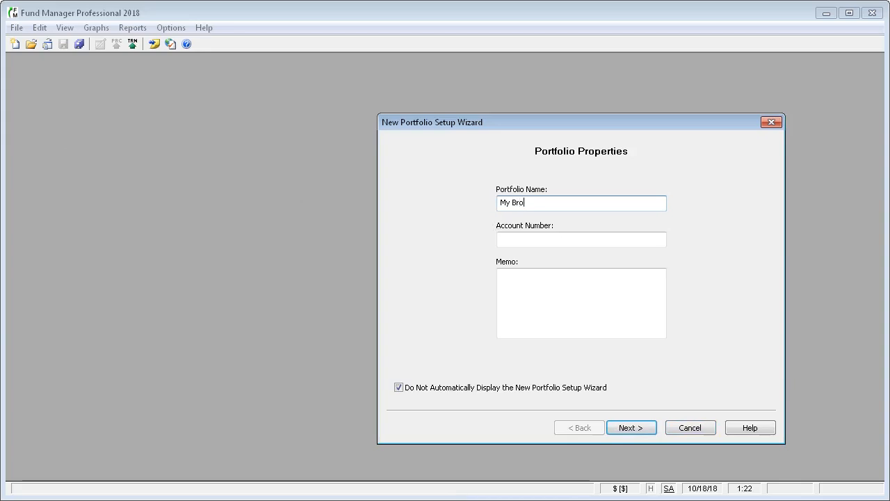
type("kerage Acct")
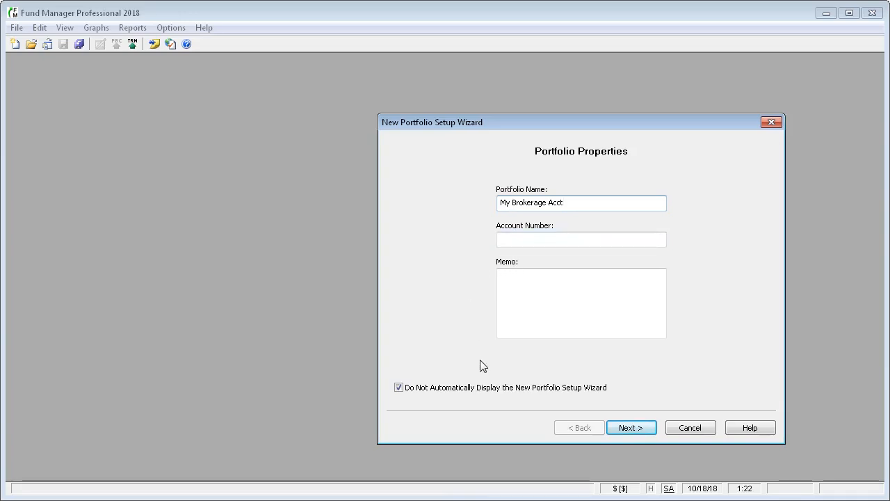
Enable online transaction/position retrieval from TD Ameritrade
left_click(635, 429)
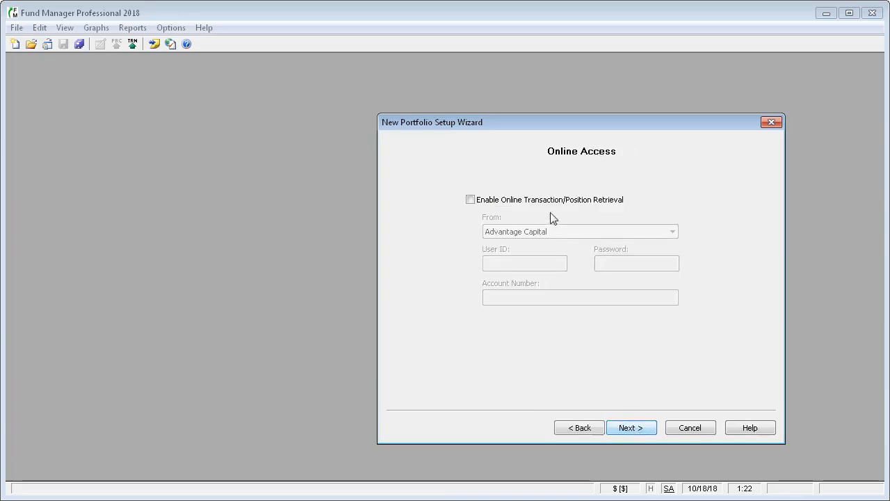
left_click(485, 200)
left_click(674, 232)
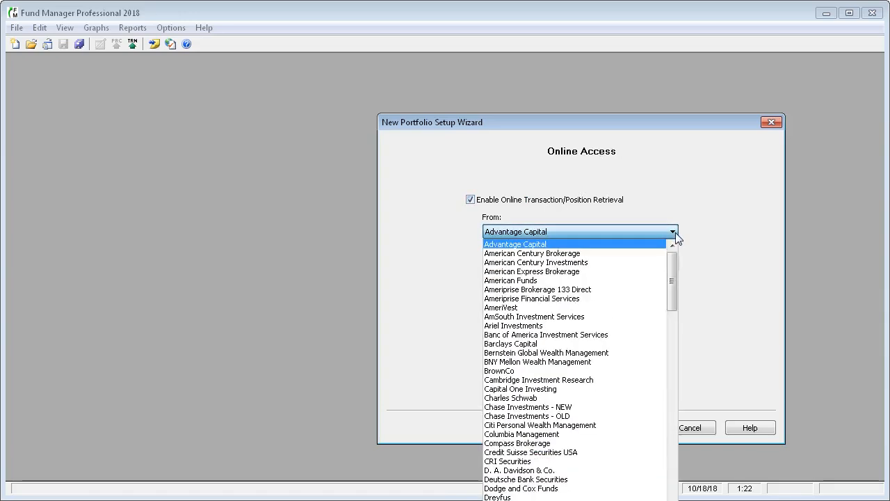
left_click_drag(675, 261, 683, 425)
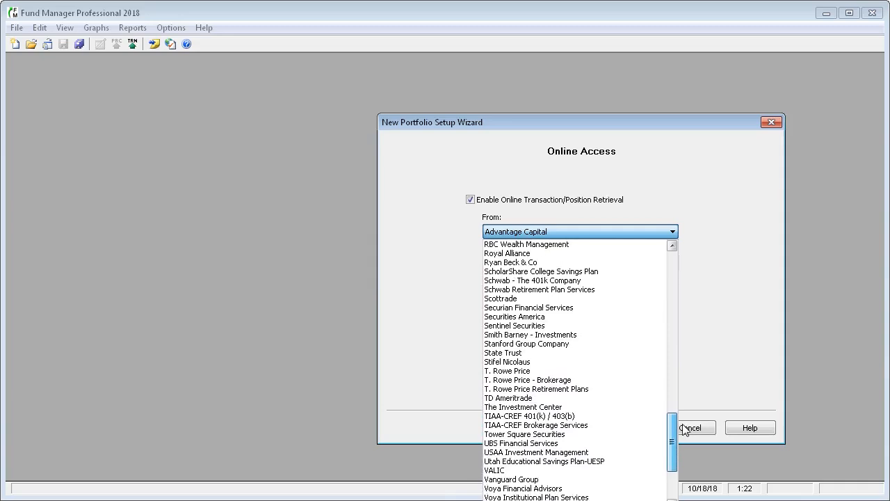
left_click(544, 399)
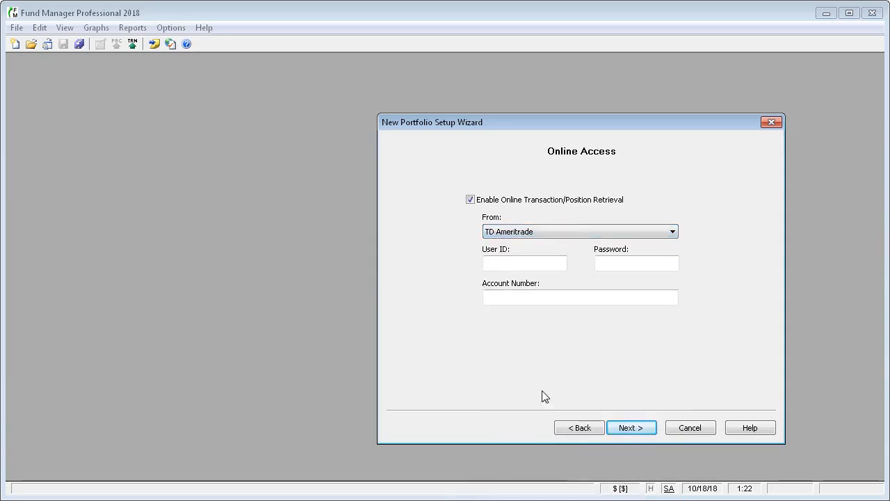
Enter the brokerage login user ID and paste the account password
left_click(527, 262)
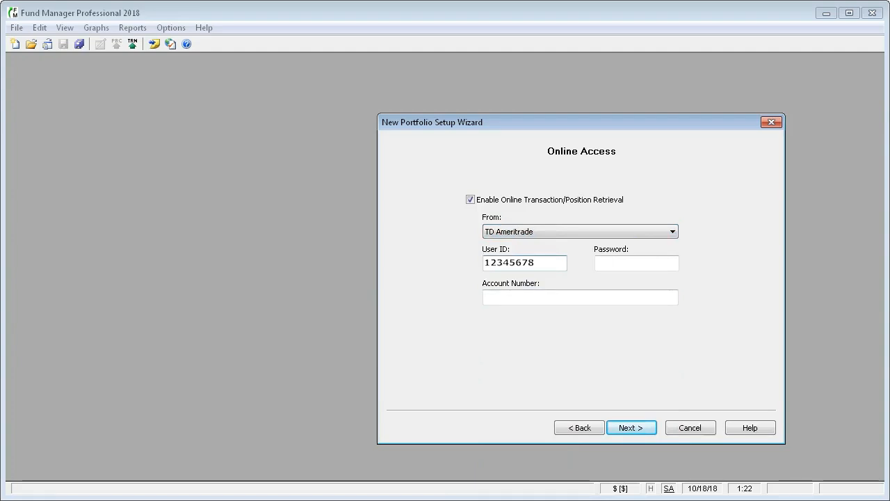
key("Tab")
key("ctrl+v")
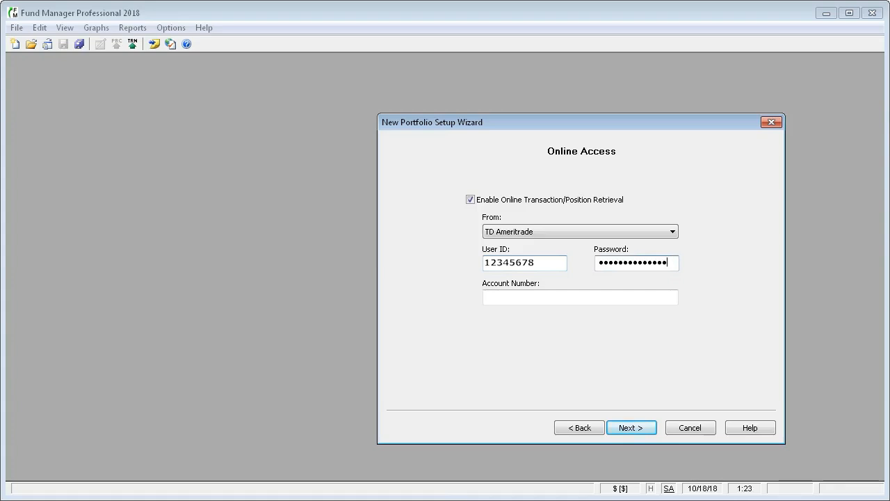
Retrieve transactions and positions online, confirming the offered account number
left_click(639, 432)
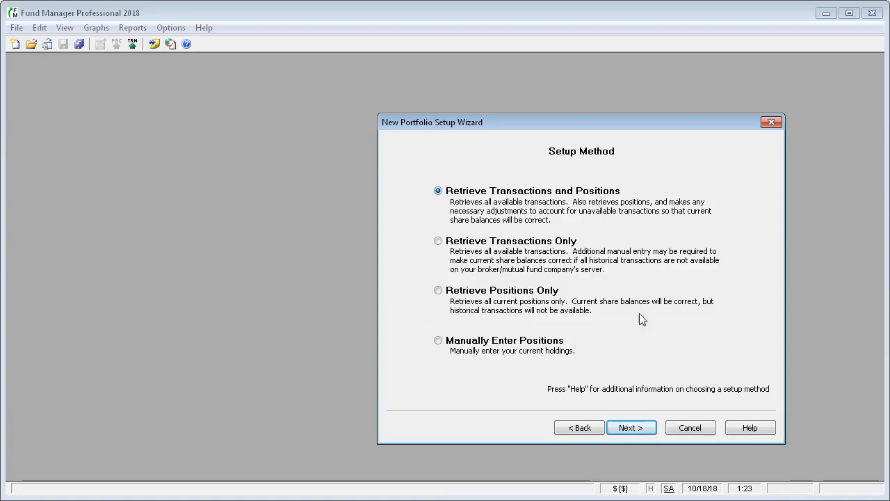
left_click(631, 428)
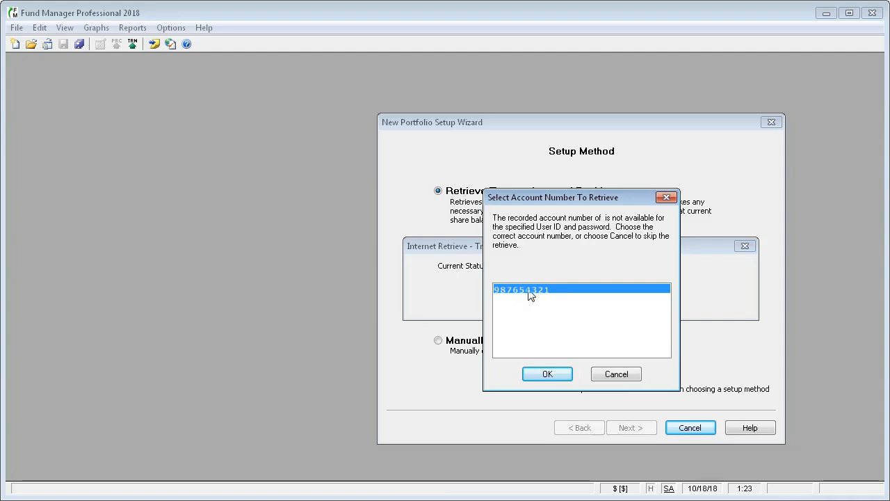
left_click(544, 376)
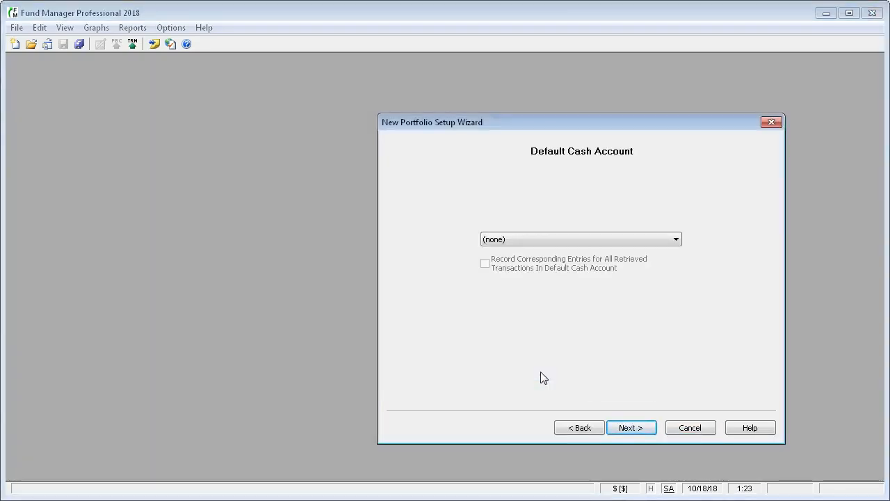
Set (MMDA1) MMDA1 as the default cash account and review both retrieved-investment pages
left_click(677, 240)
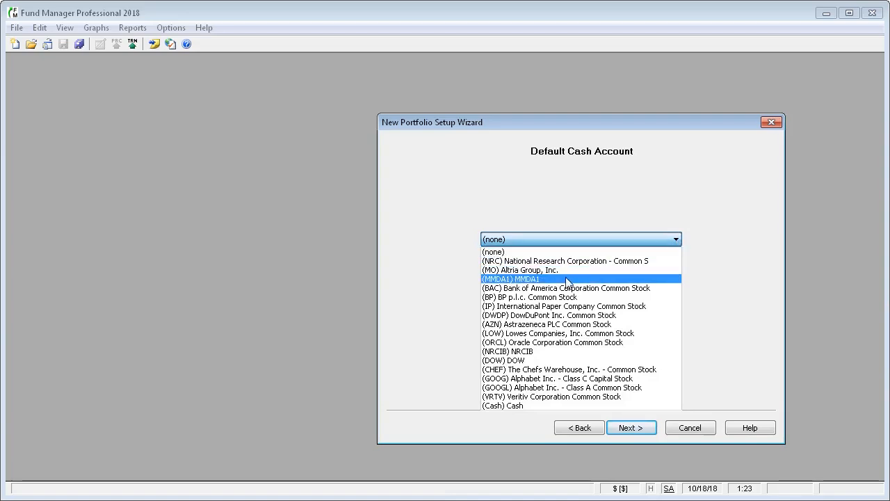
left_click(536, 282)
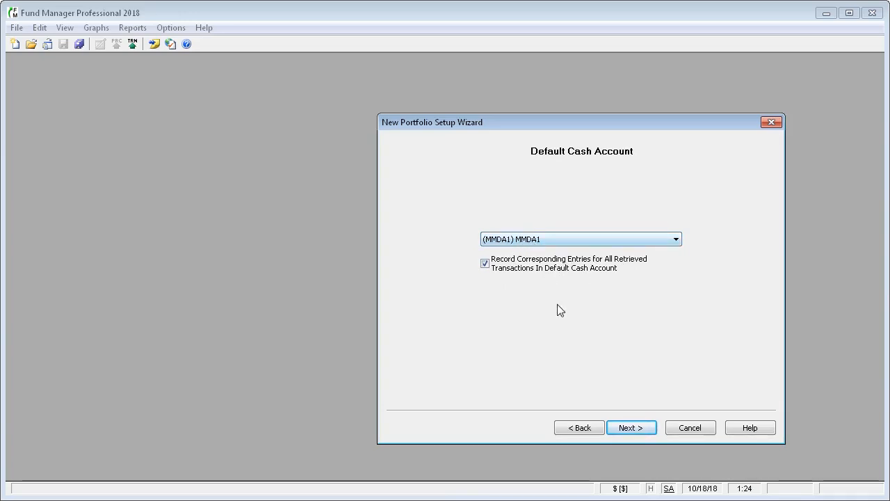
left_click(632, 428)
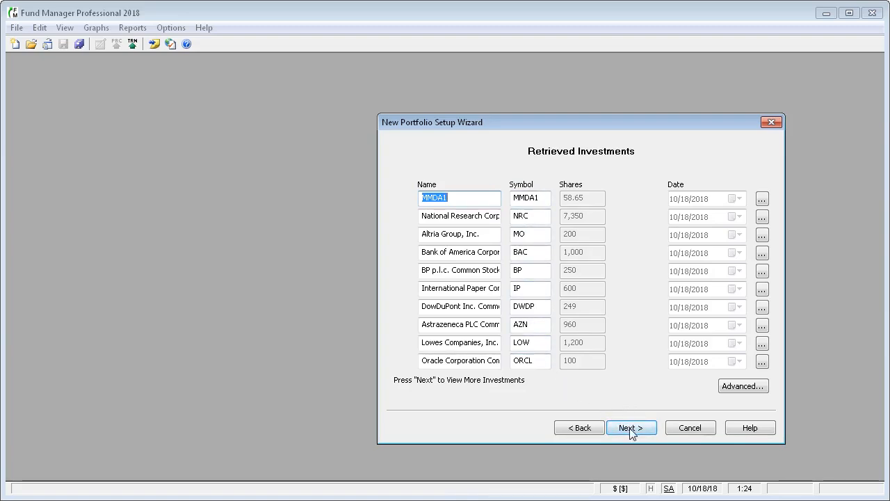
left_click(630, 428)
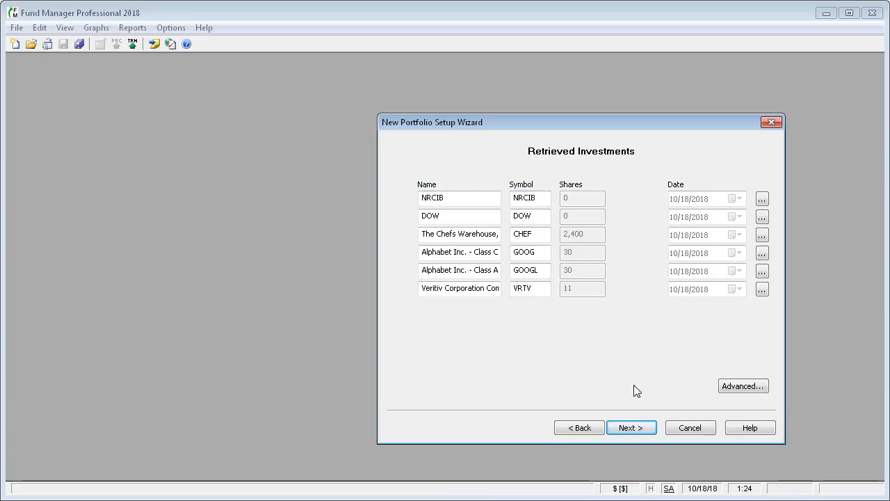
left_click(631, 430)
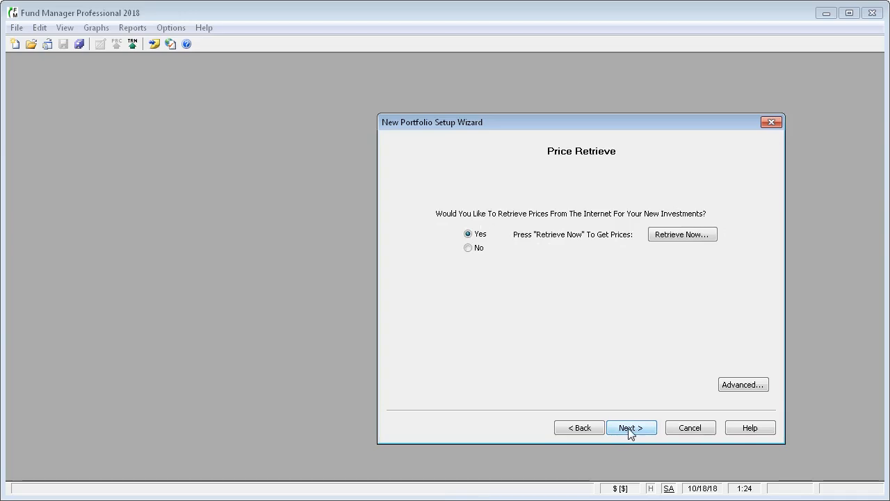
Retrieve internet prices from 1/1/2018, accept the DOW/NRCIB failures, and skip the log
left_click(682, 235)
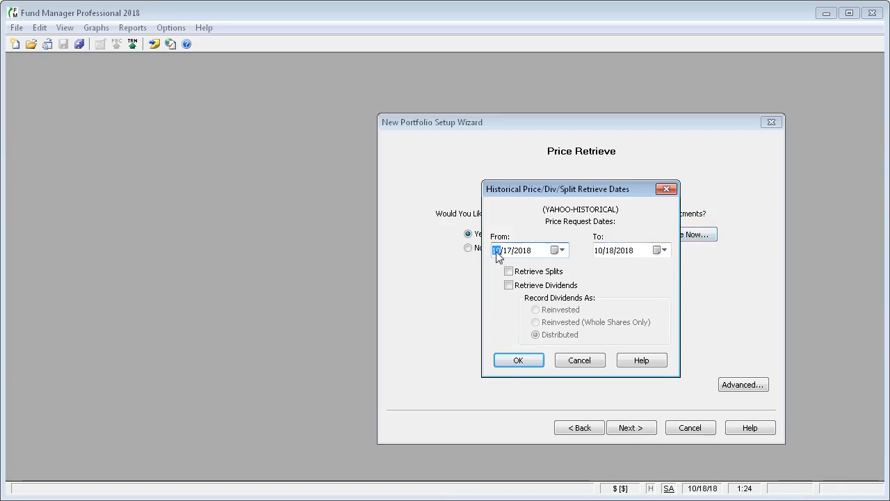
type("1/1/")
key("Tab")
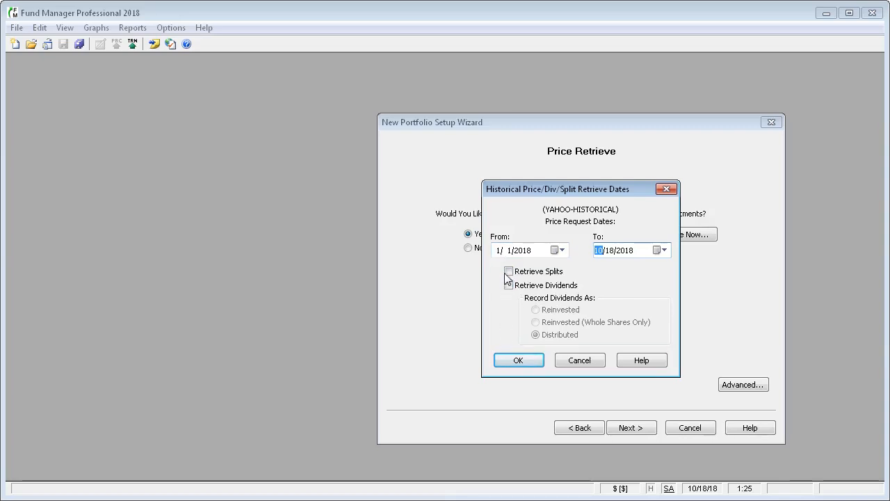
left_click(516, 361)
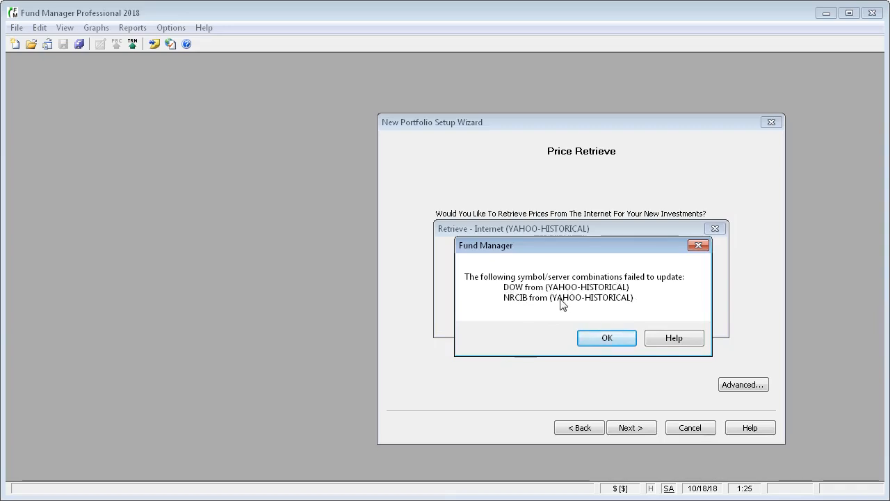
left_click(607, 339)
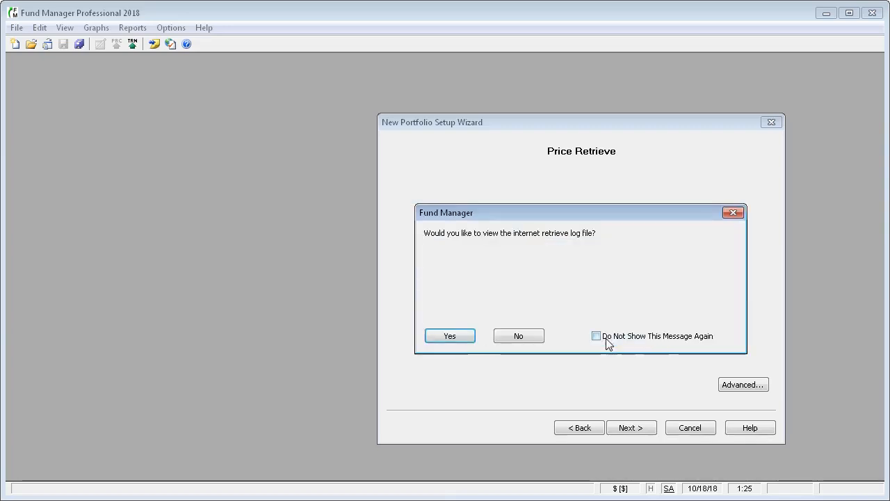
left_click(520, 337)
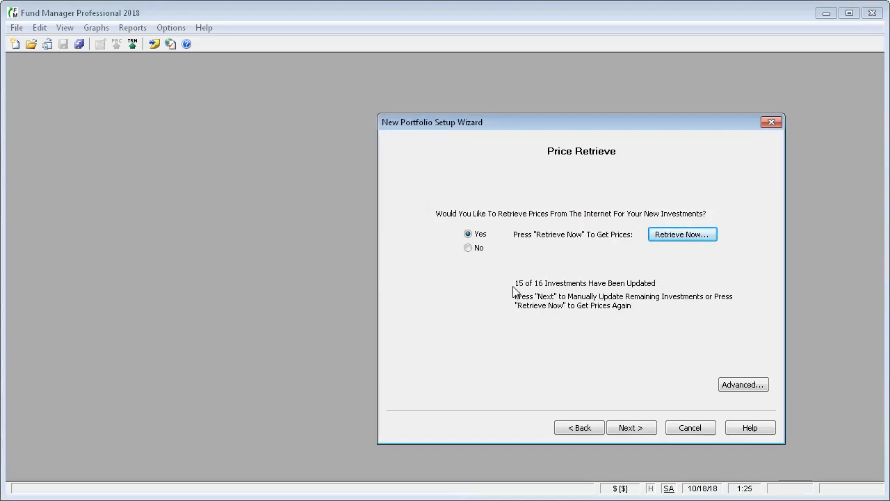
Enter 1 as DOW's closing price and finish the portfolio under Master Portfolio
left_click(632, 429)
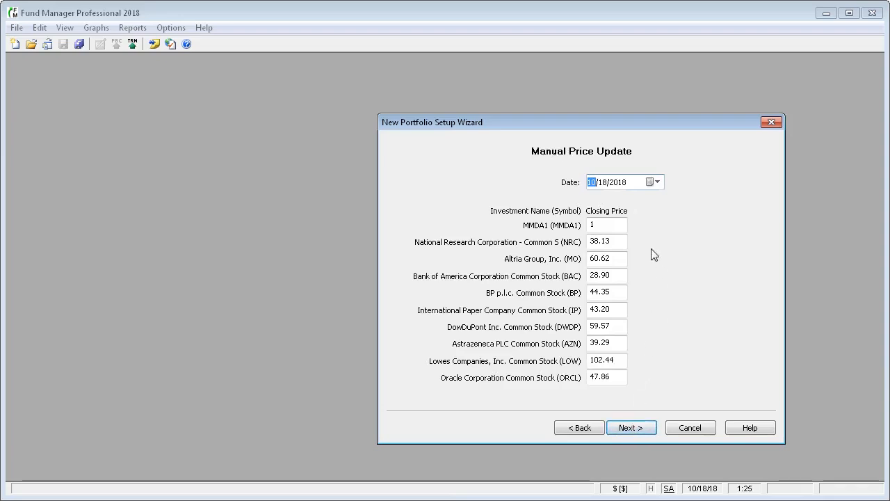
left_click(640, 429)
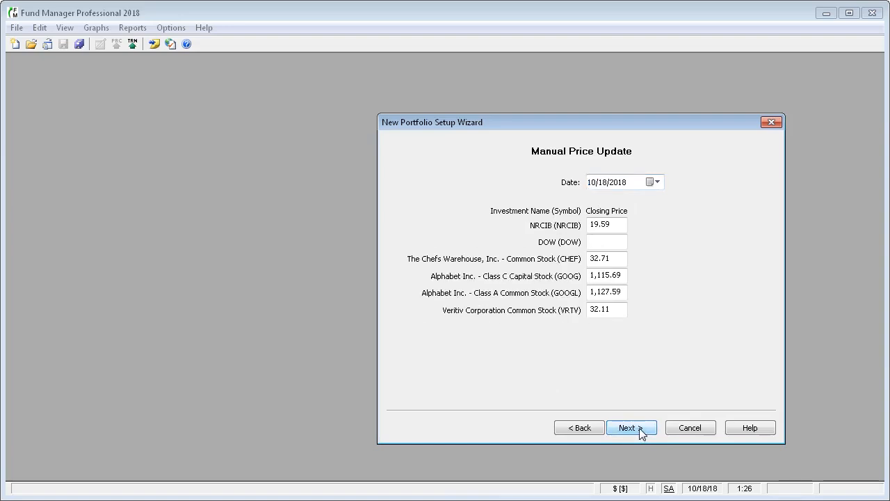
left_click(608, 241)
type("1")
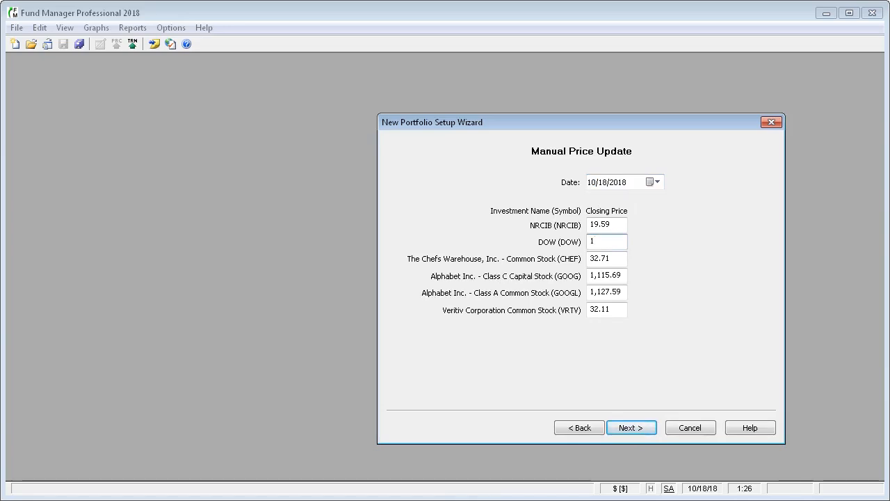
left_click(631, 427)
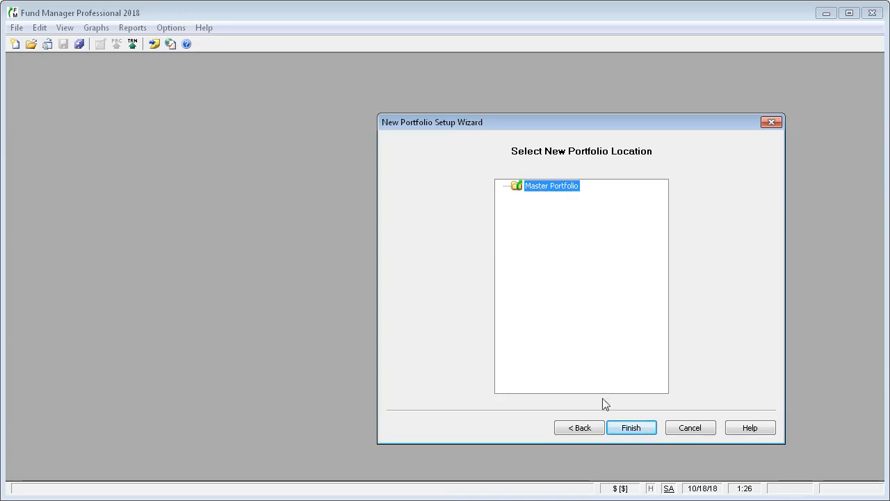
left_click(632, 429)
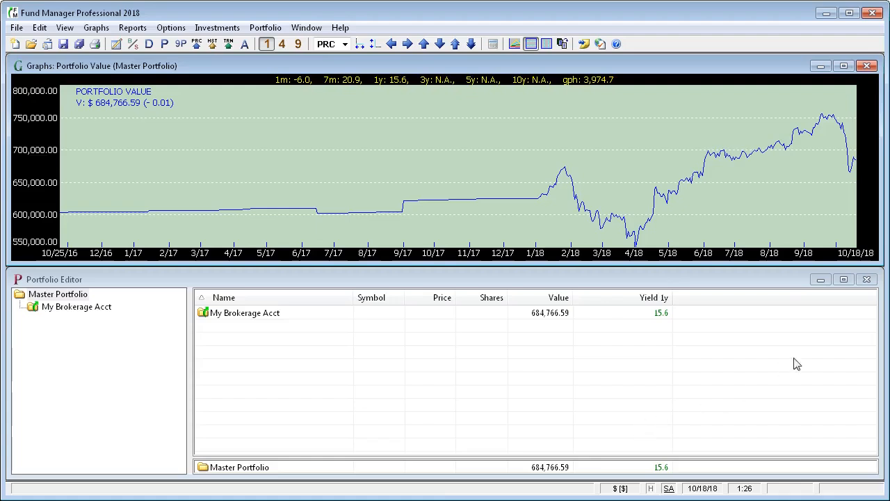
Select My Brokerage Acct and start its Reconcile wizard
left_click(844, 280)
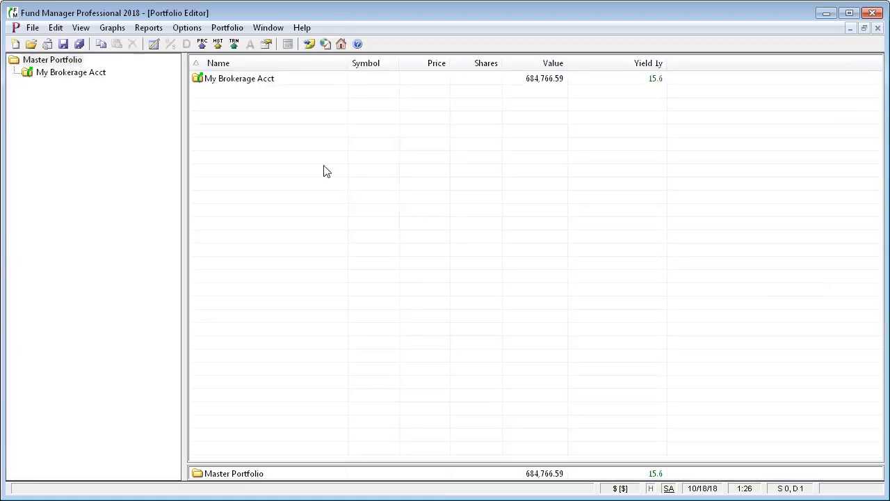
left_click(68, 73)
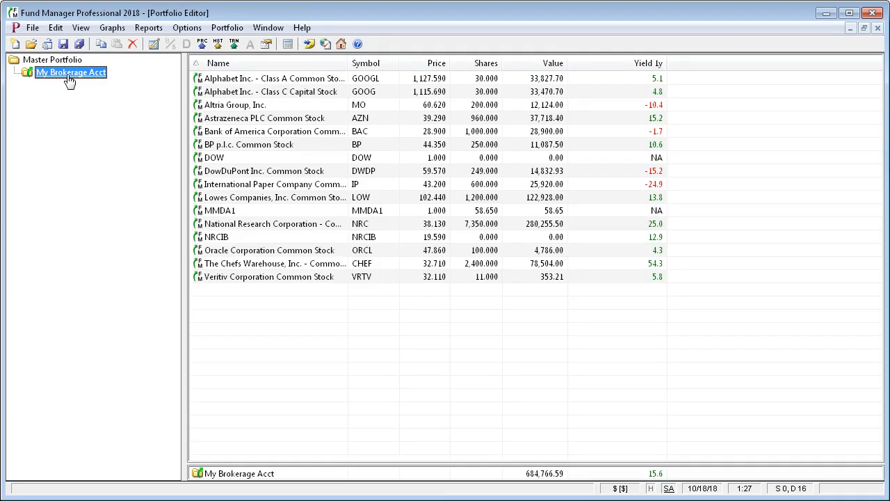
right_click(68, 75)
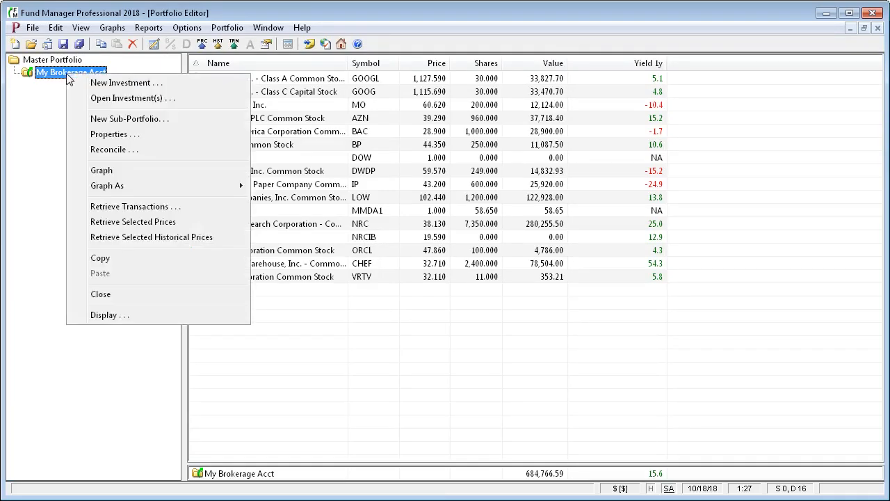
left_click(109, 151)
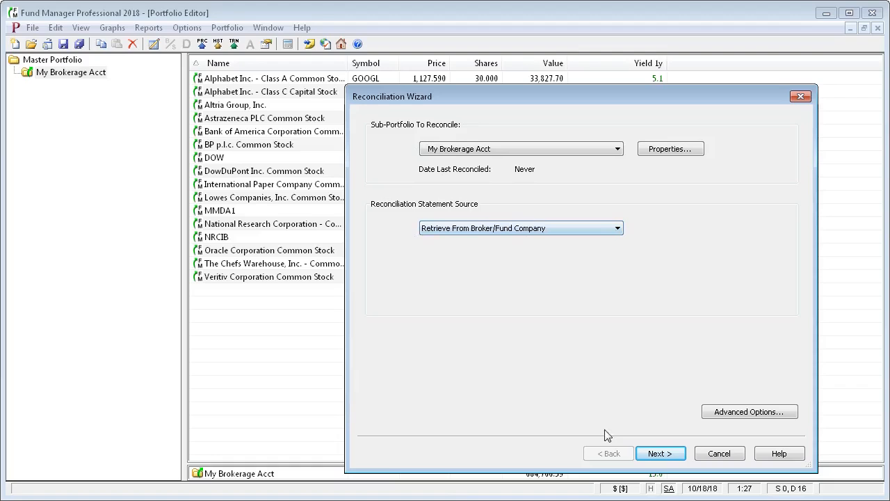
Retrieve the broker statement, review the 16 balanced share balances, and finish reconciling
left_click(658, 454)
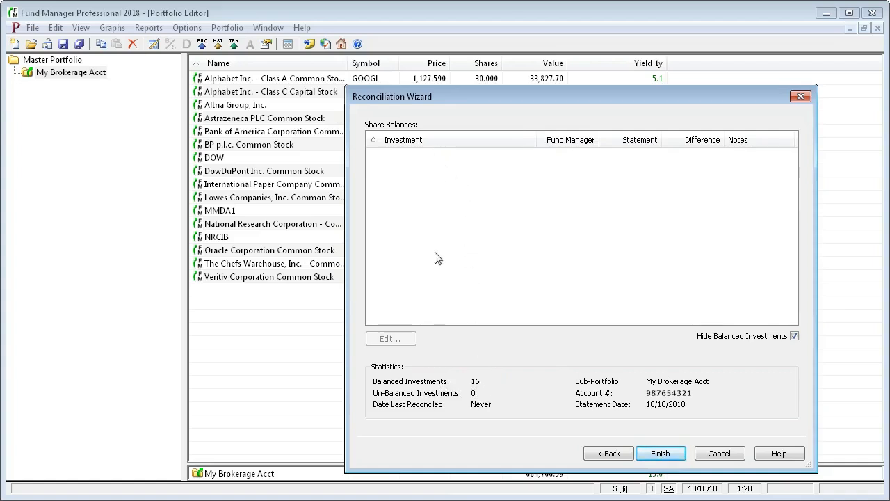
left_click(795, 336)
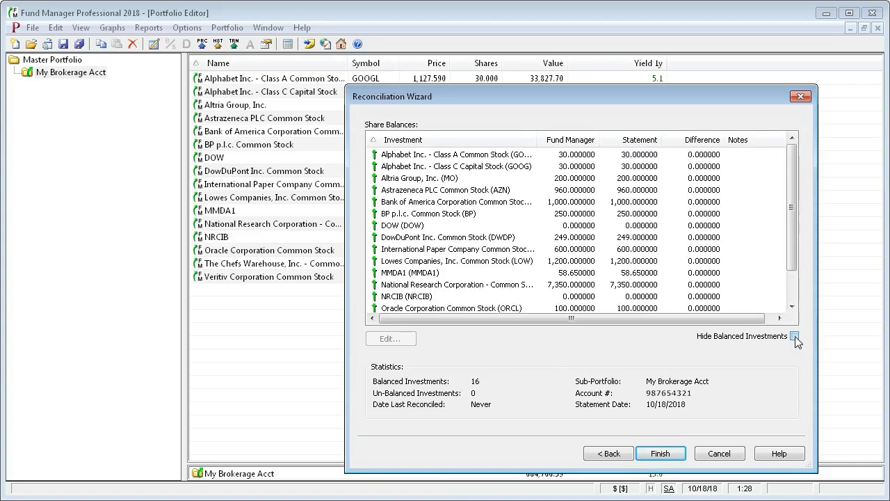
left_click(795, 336)
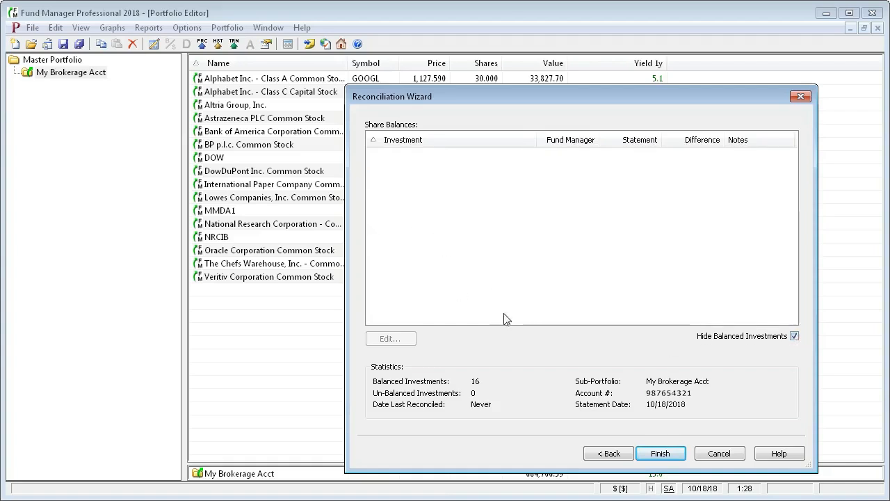
left_click(663, 455)
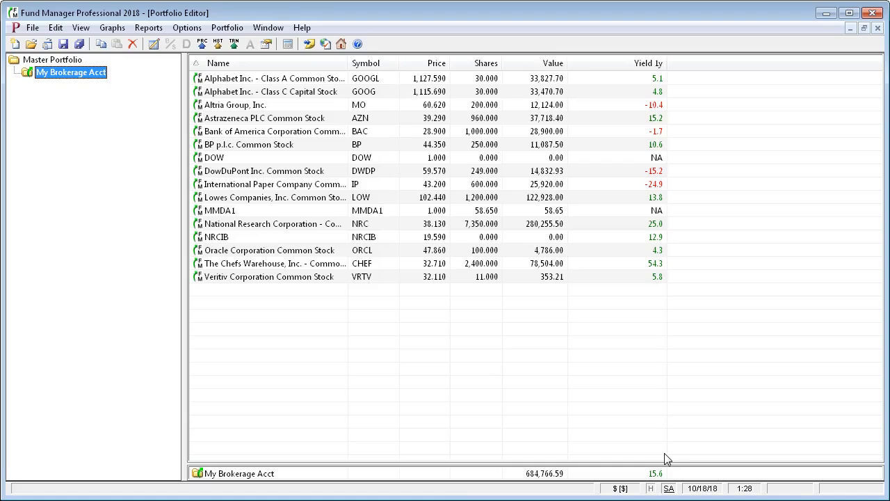
Mark the DOW investment as Hidden in its Properties Other settings
left_click(239, 157)
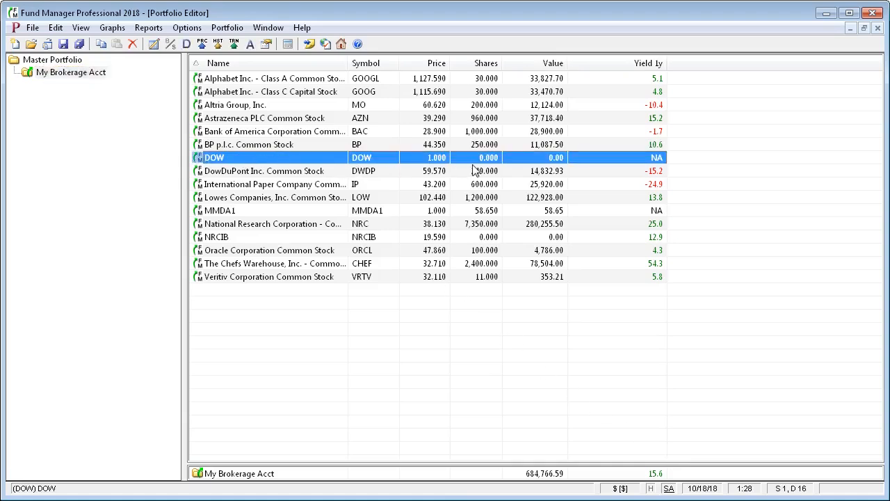
right_click(291, 163)
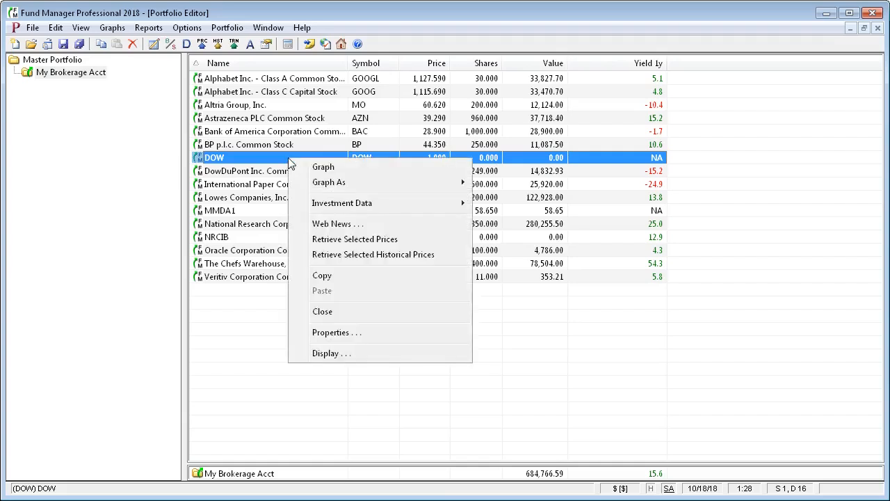
left_click(330, 333)
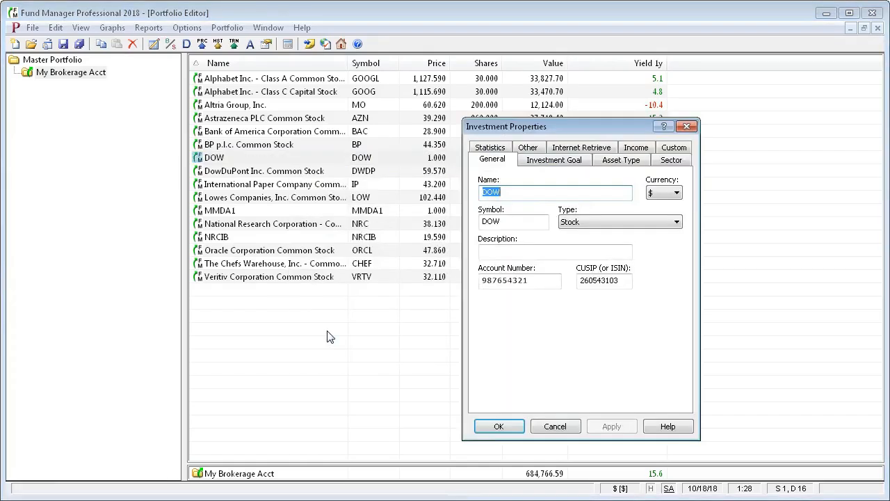
left_click(530, 149)
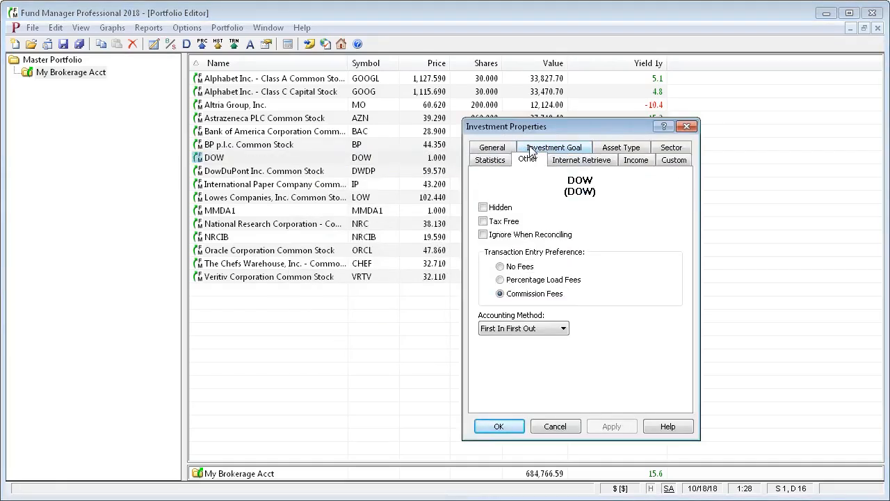
left_click(483, 207)
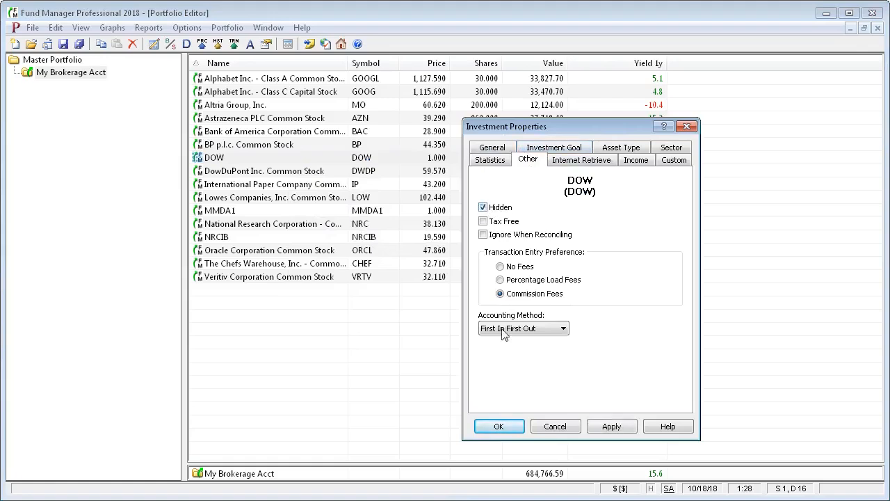
left_click(500, 427)
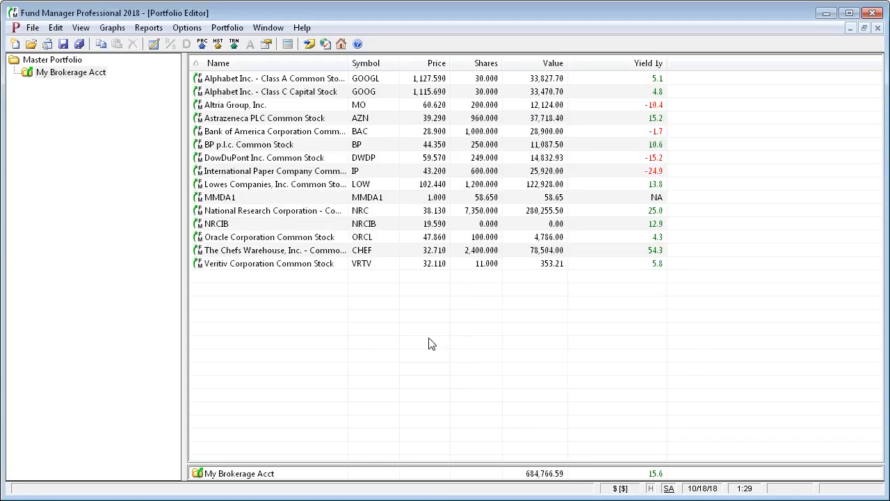
left_click(32, 32)
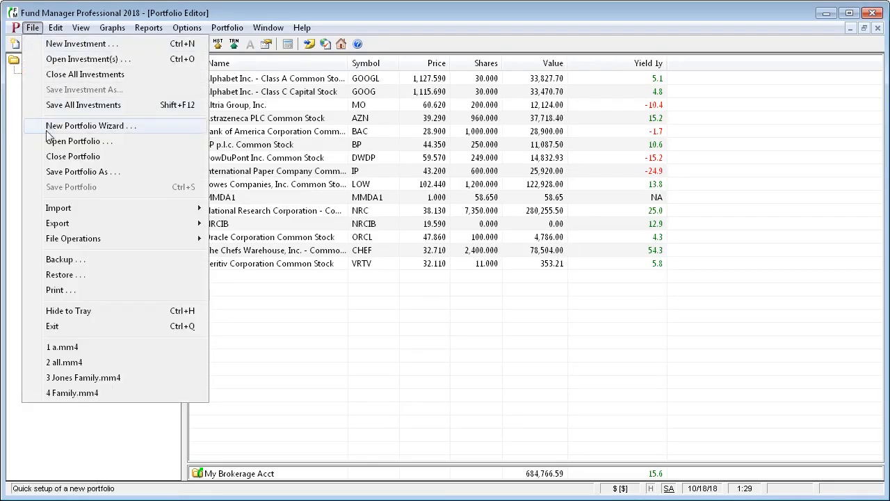
mouse_move(74, 240)
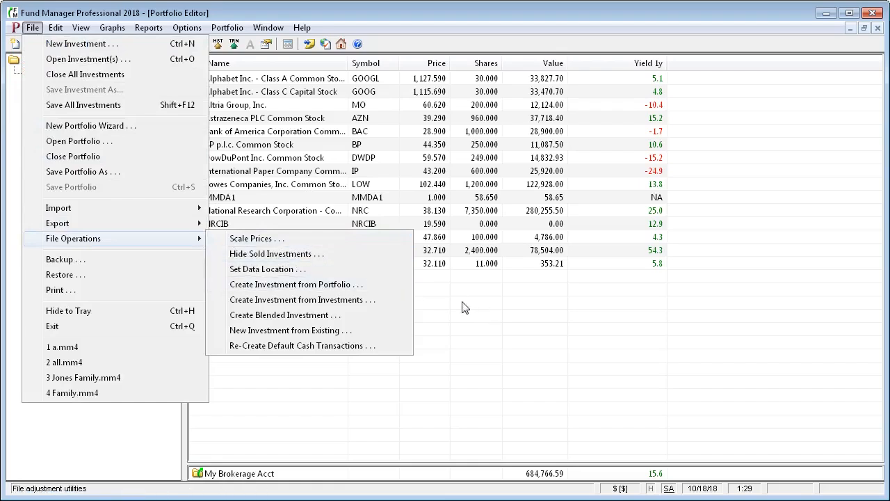
left_click(491, 309)
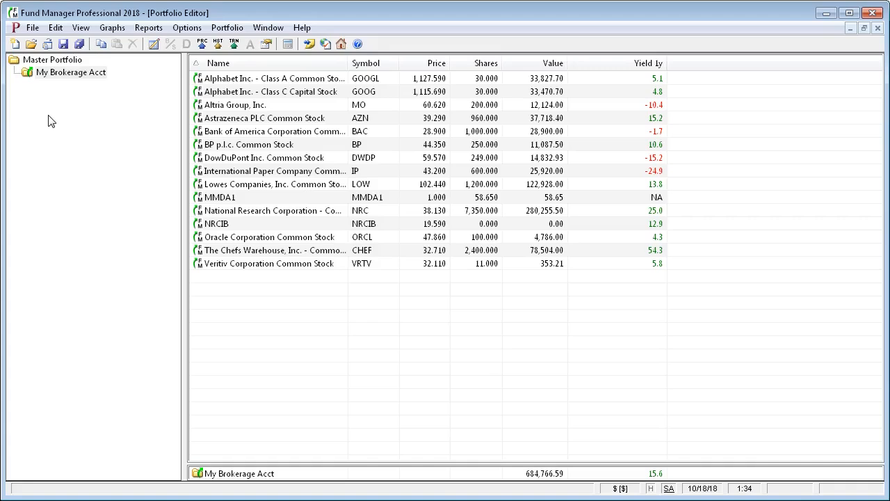
left_click(31, 28)
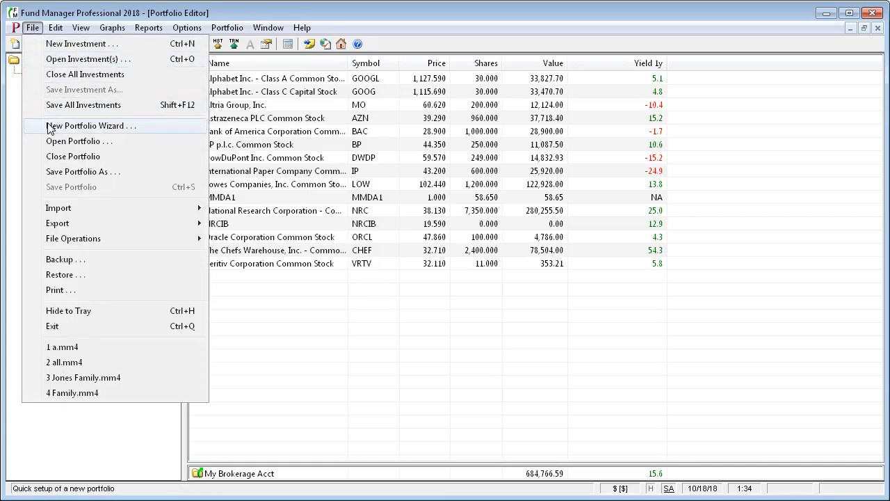
left_click(33, 28)
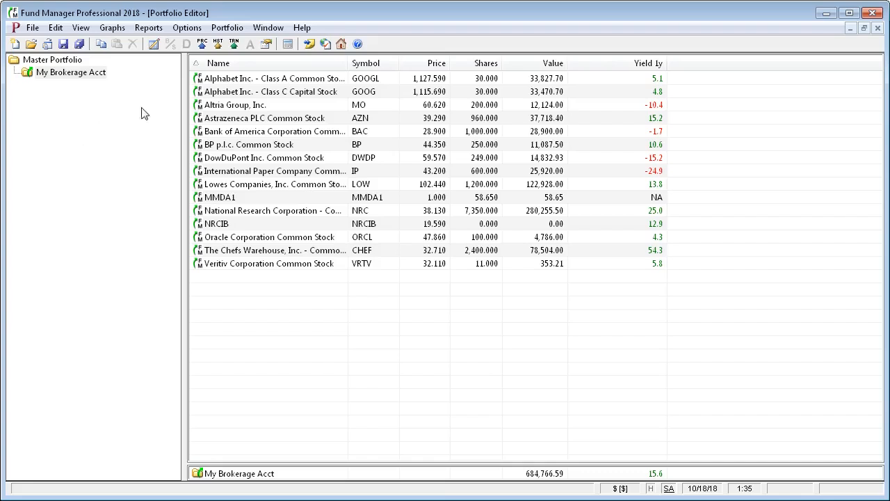
left_click(209, 80)
left_click(212, 92)
left_click(218, 108)
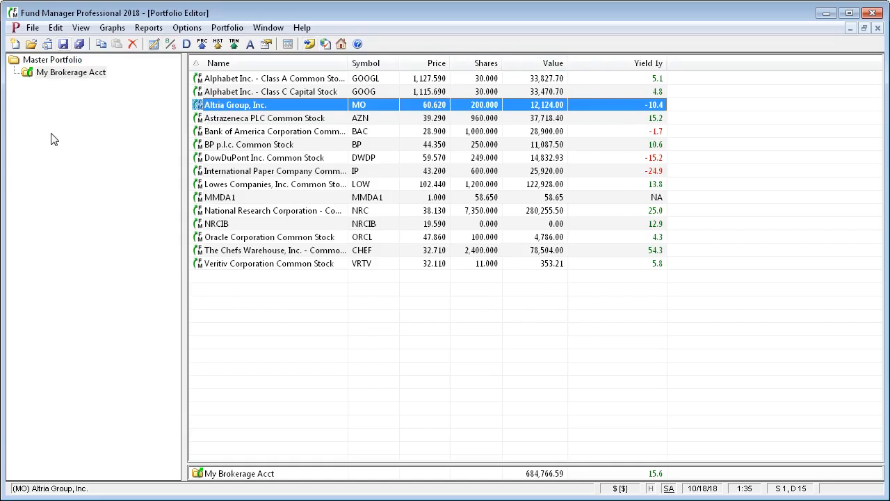
left_click(33, 29)
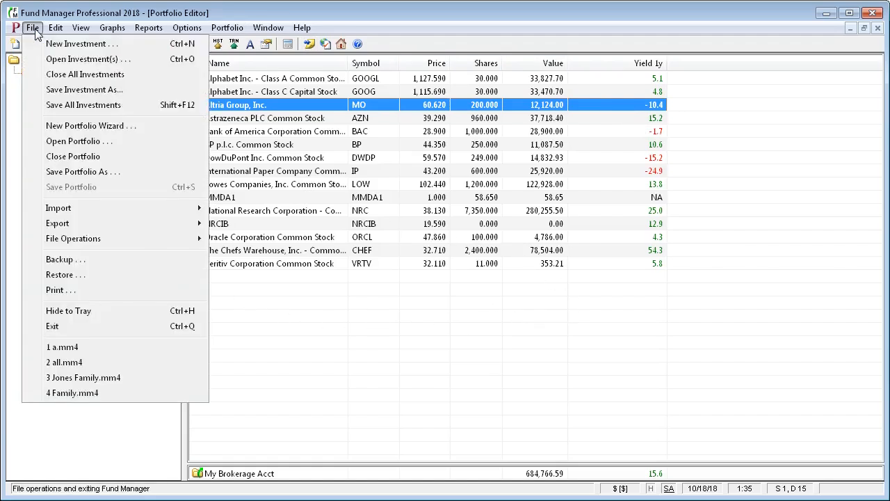
Save all investments and save the portfolio as My Family.mm4
left_click(45, 105)
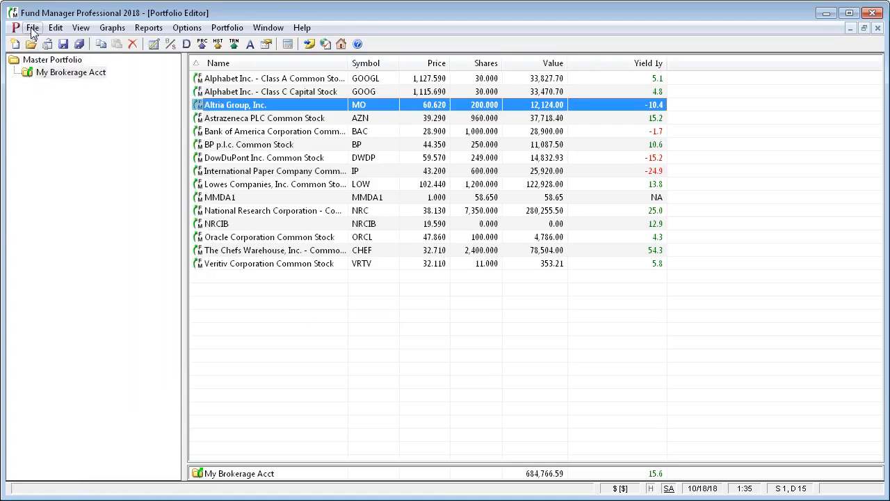
left_click(33, 29)
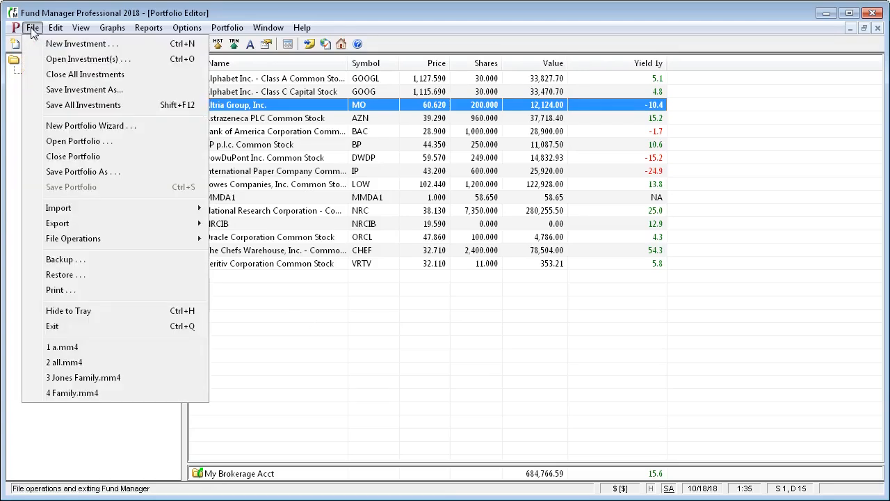
left_click(64, 174)
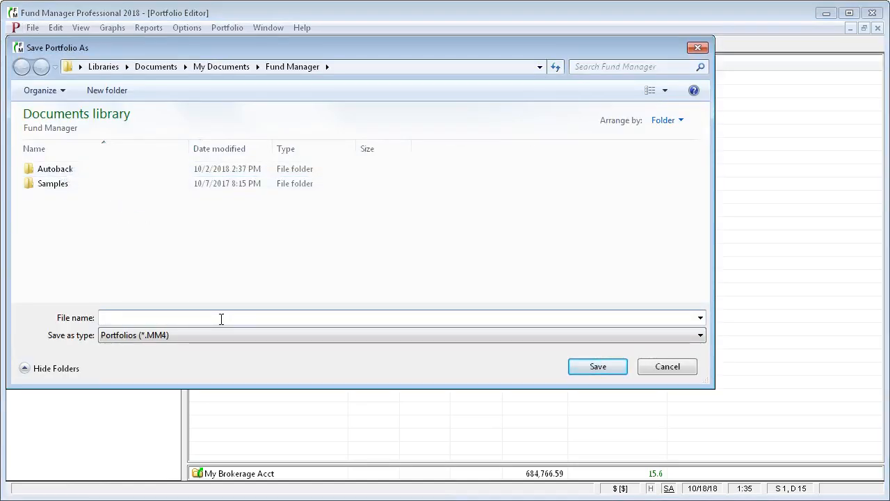
type("My Family")
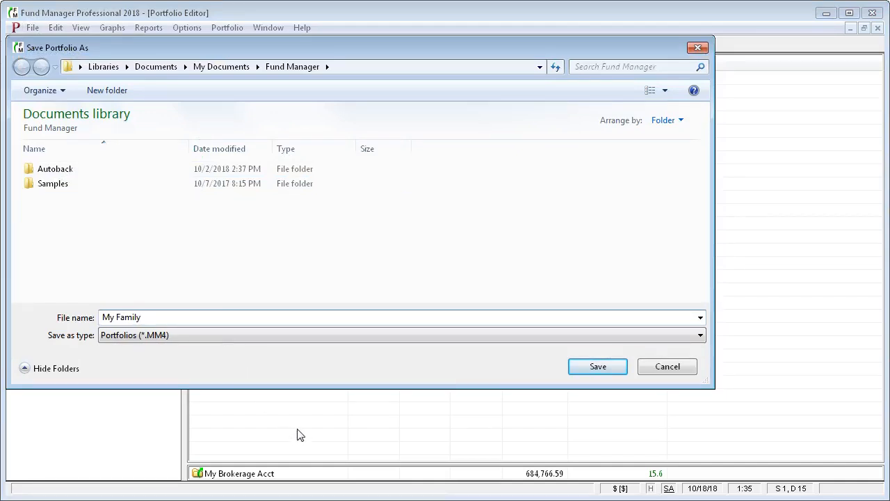
left_click(585, 366)
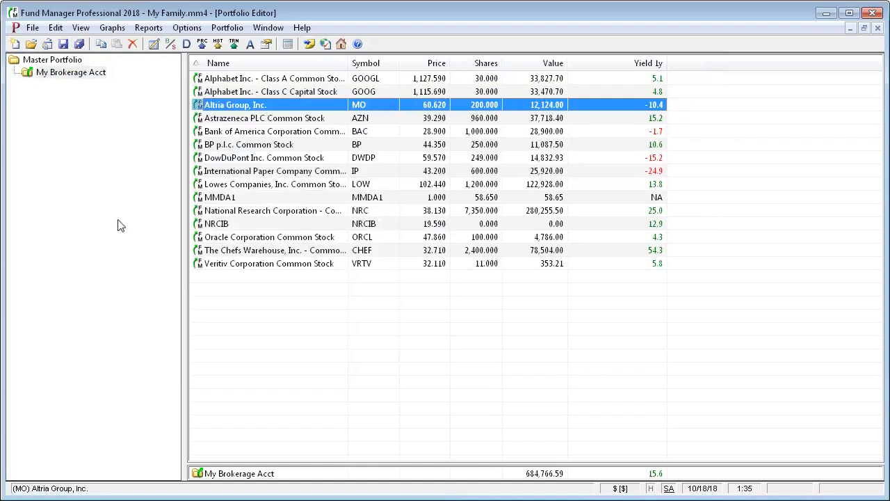
Save all investments again and save the My Family portfolio
left_click(33, 28)
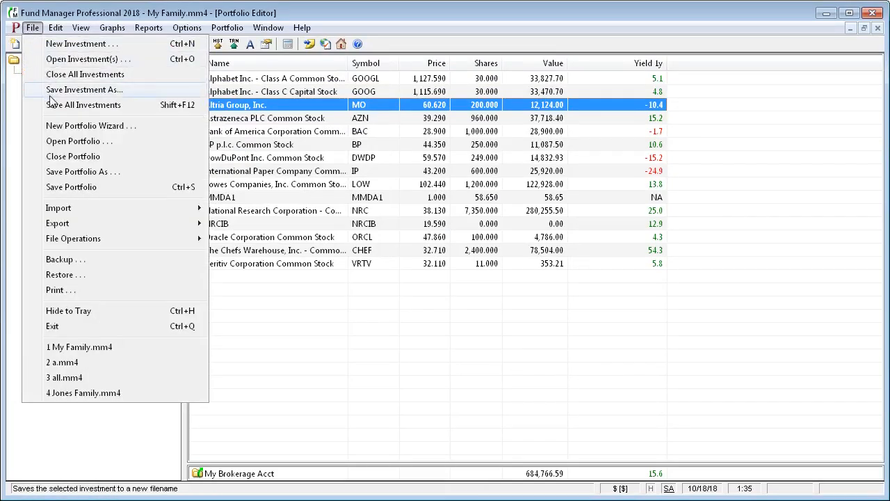
left_click(38, 106)
left_click(33, 28)
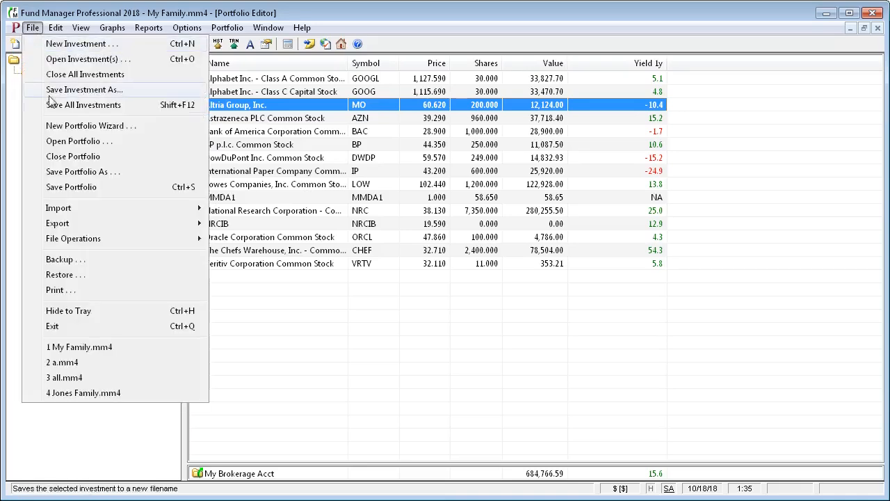
left_click(65, 188)
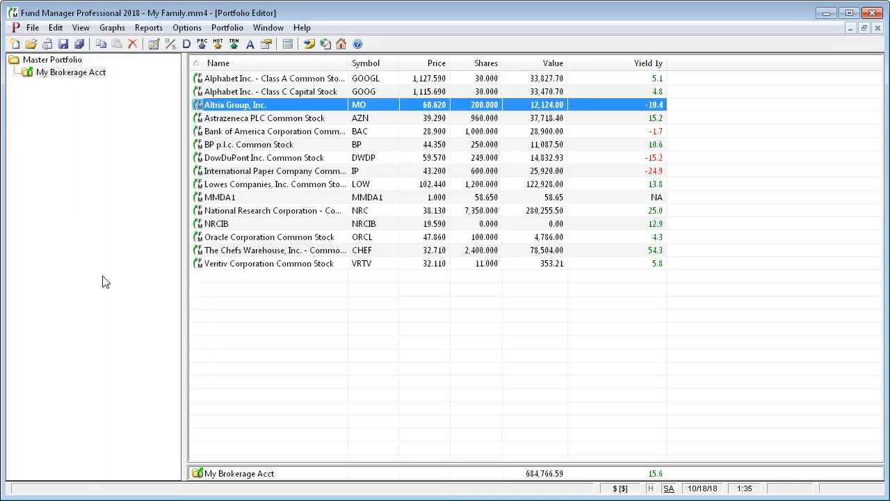